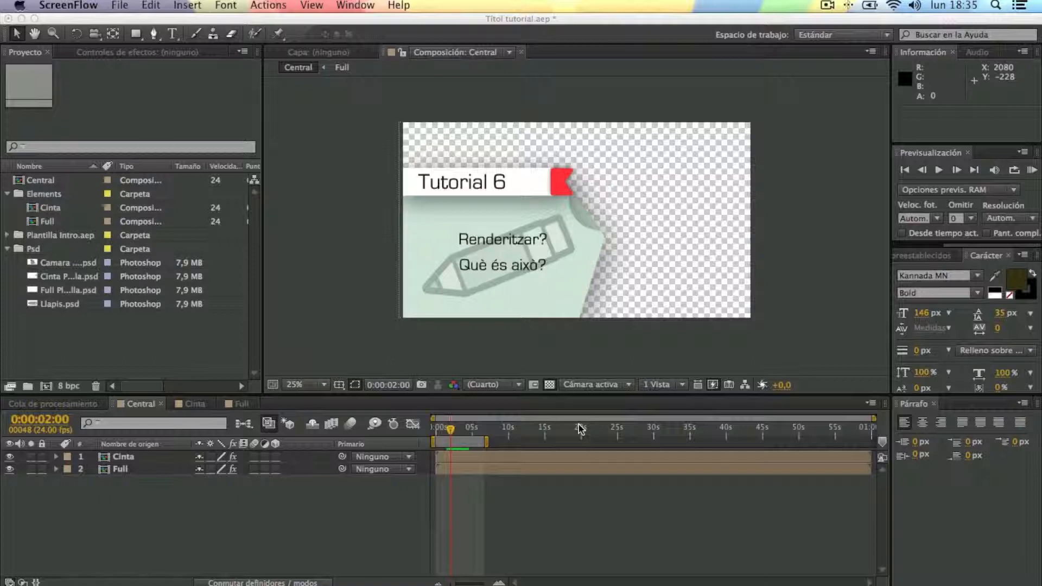
- Try extending the end of the Central work area to about 0:00:48:05, and undo the change
{"action": "left_click", "coordinate": [741, 334]}
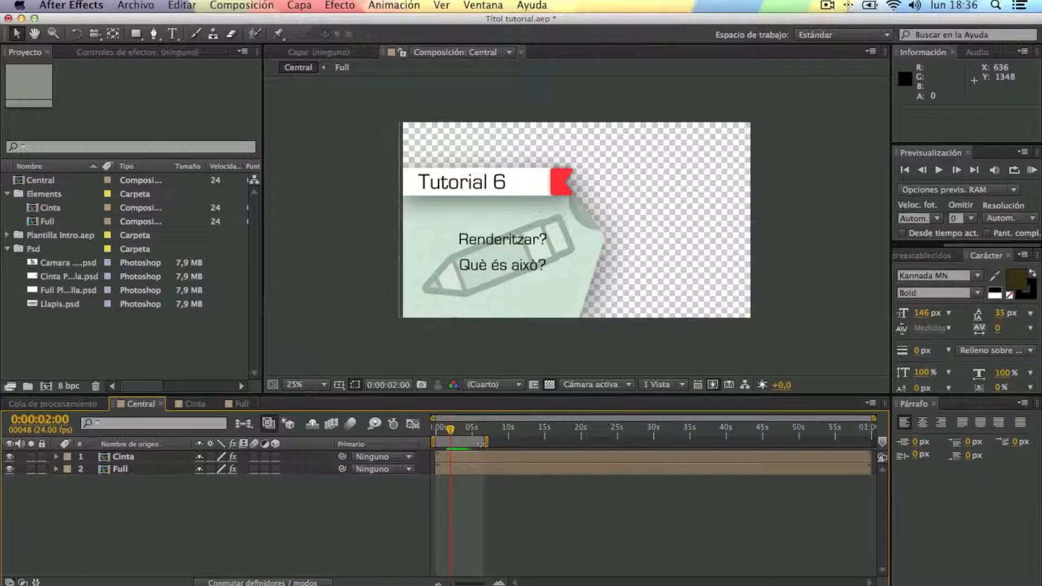
{"action": "left_click_drag", "start_coordinate": [486, 442], "coordinate": [788, 441]}
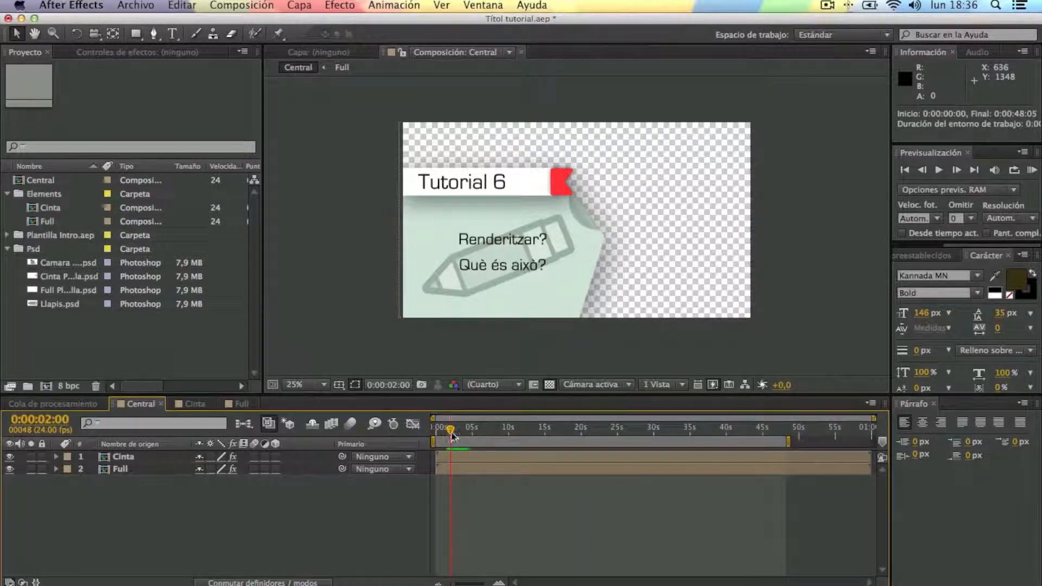
{"action": "mouse_move", "coordinate": [451, 433]}
{"action": "left_mouse_down"}
{"action": "mouse_move", "coordinate": [759, 436]}
{"action": "mouse_move", "coordinate": [457, 436]}
{"action": "left_mouse_up"}
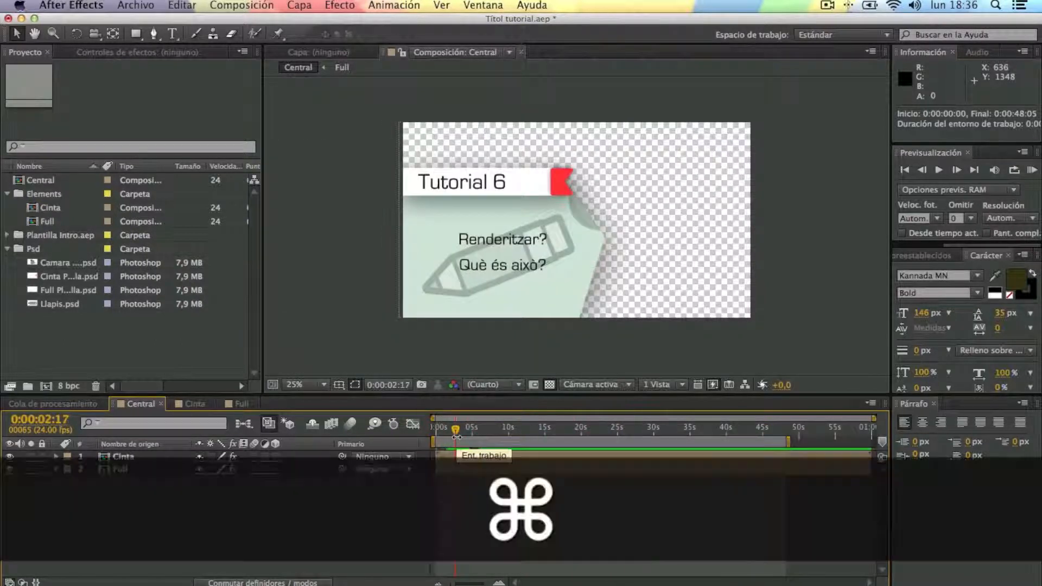
{"action": "key", "text": "super+z"}
{"action": "key", "text": "super+z"}
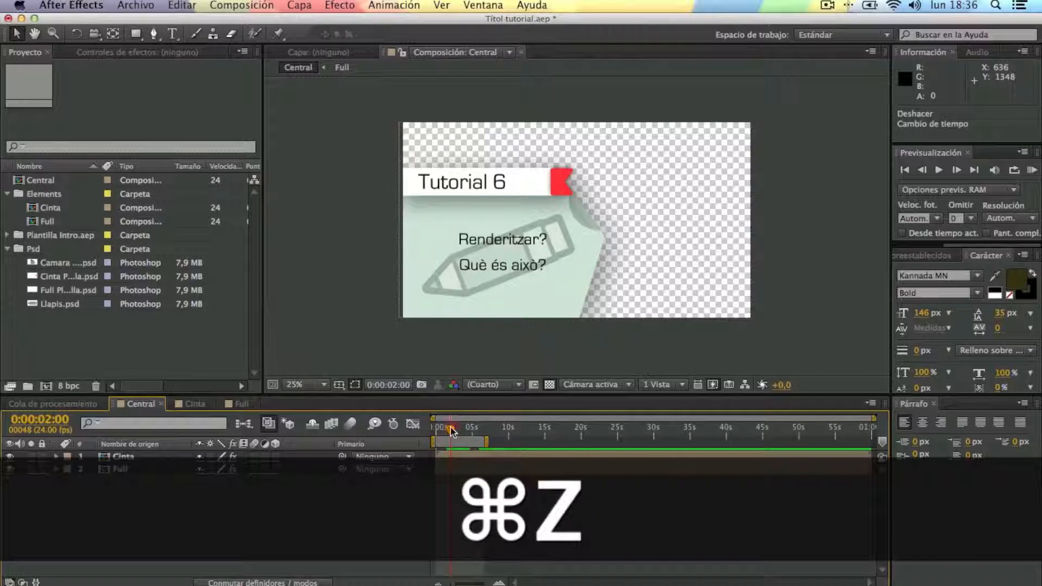
{"action": "mouse_move", "coordinate": [450, 431]}
{"action": "left_mouse_down"}
{"action": "mouse_move", "coordinate": [479, 433]}
{"action": "mouse_move", "coordinate": [451, 429]}
{"action": "left_mouse_up"}
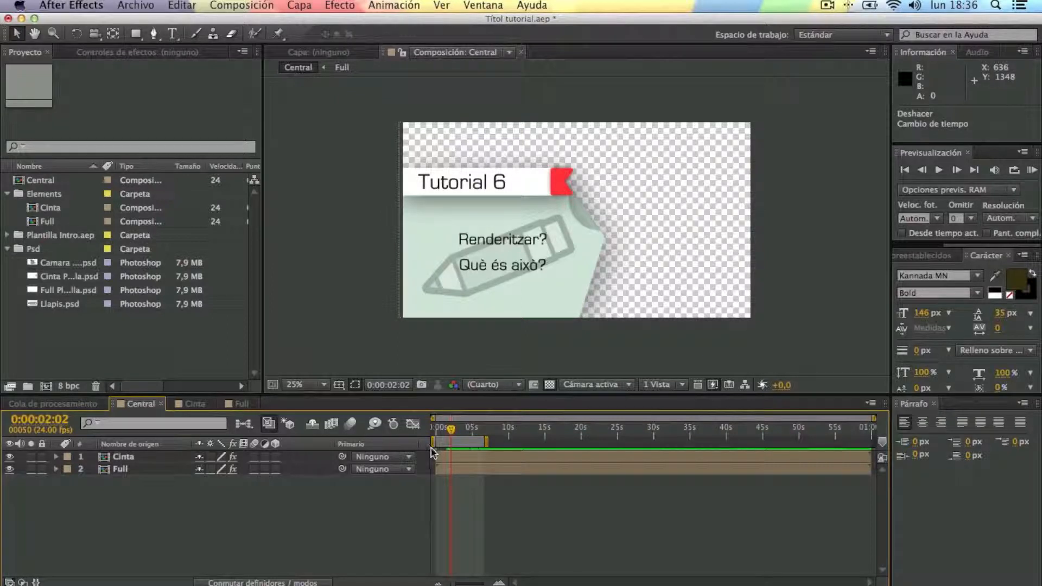
- Add the Central composition to the render queue and find its new entry
{"action": "left_click", "coordinate": [247, 8]}
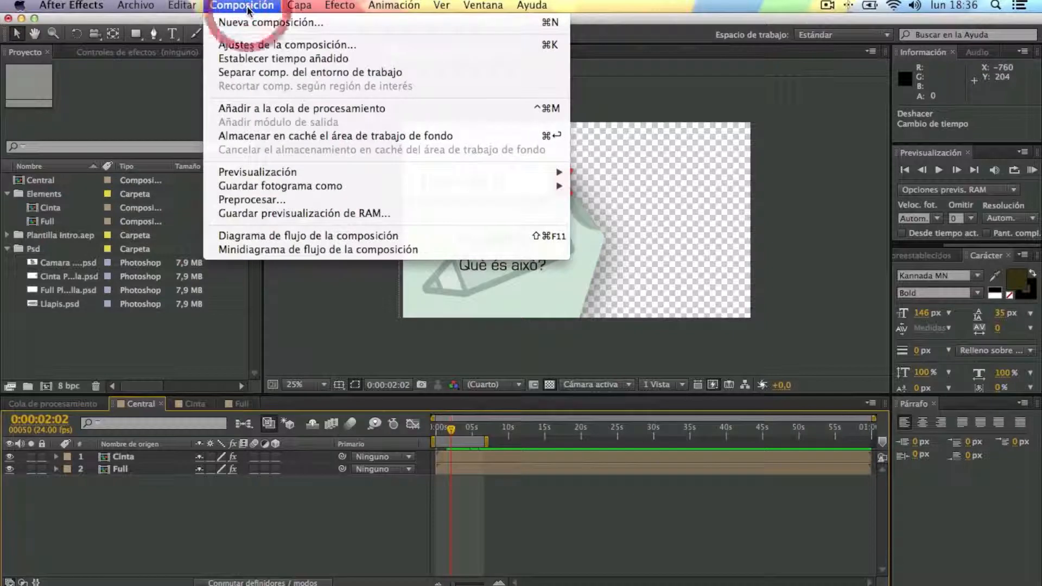
{"action": "left_click", "coordinate": [288, 109]}
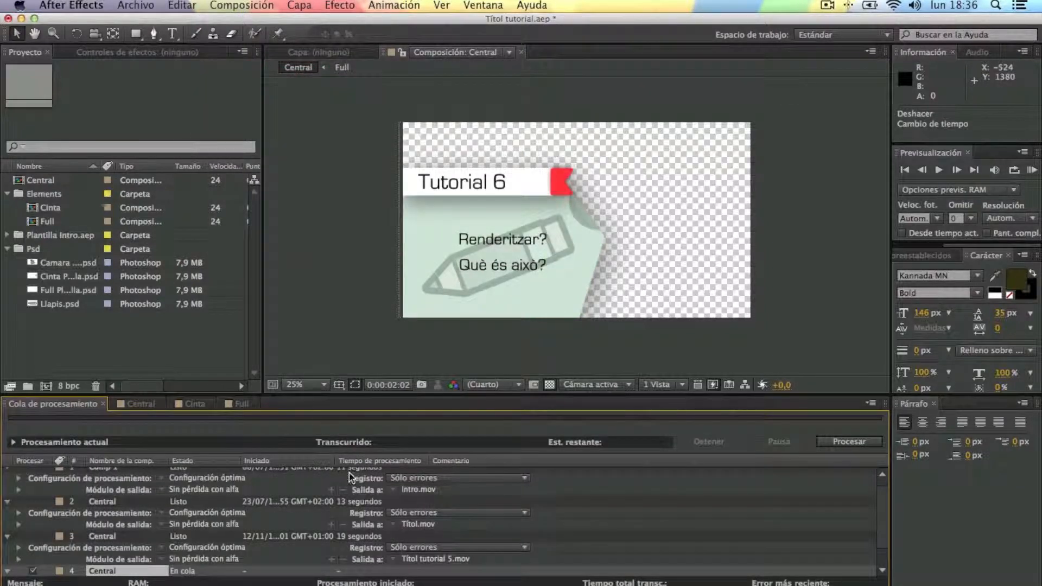
{"action": "scroll", "coordinate": [347, 520], "scroll_direction": "down", "scroll_amount": 2}
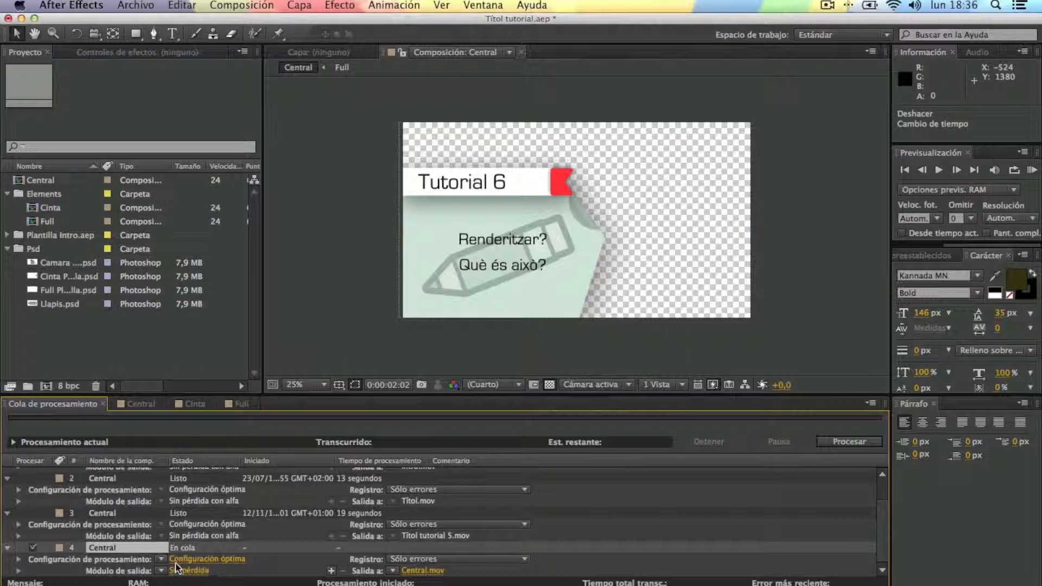
- Try the Mitad resolution in the queued Central item's render settings, and accept them with resolution set to Completa
{"action": "left_click", "coordinate": [209, 559]}
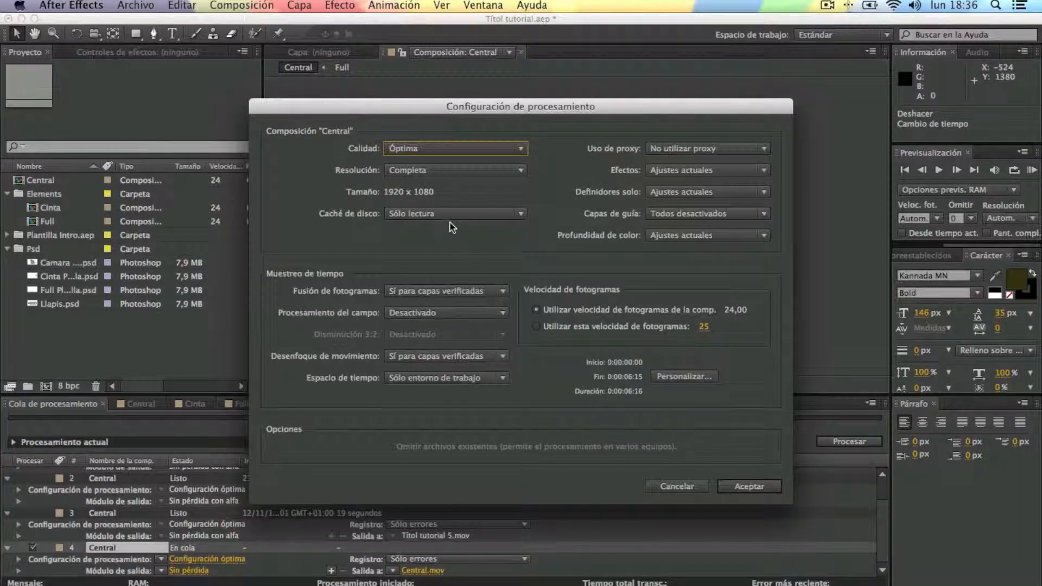
{"action": "left_click", "coordinate": [414, 174]}
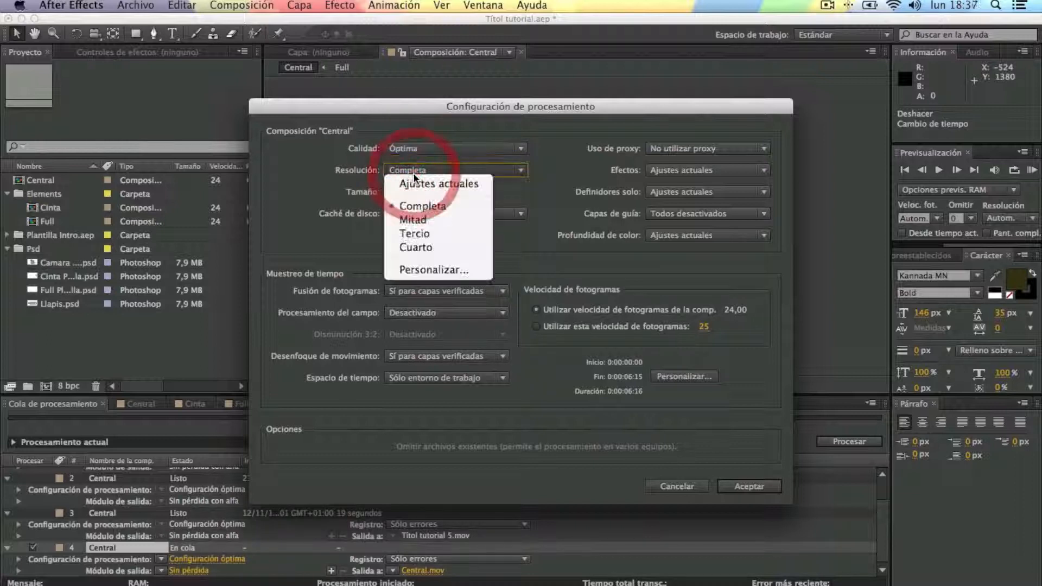
{"action": "left_click", "coordinate": [416, 219]}
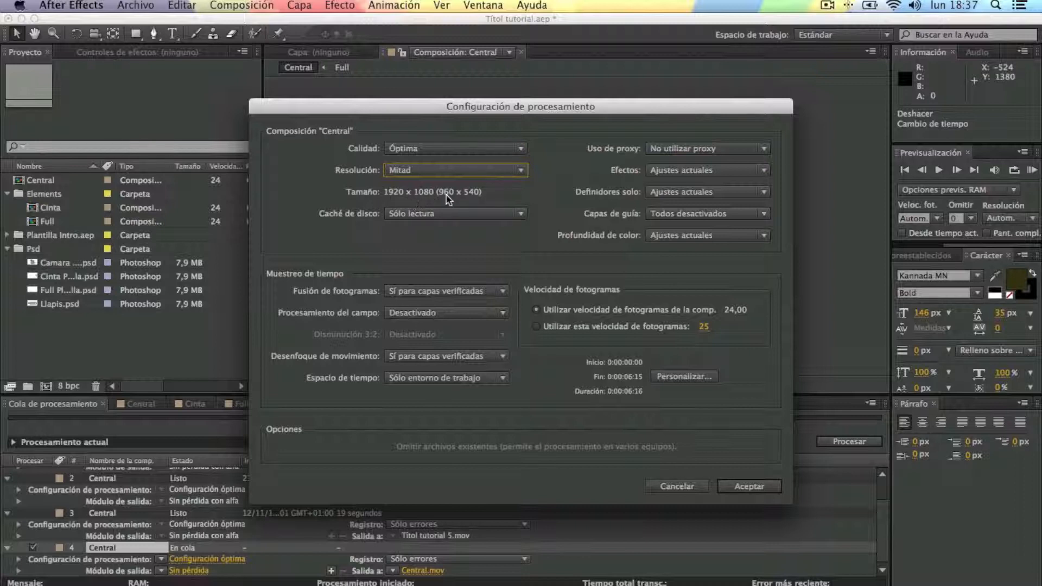
{"action": "left_click", "coordinate": [425, 170]}
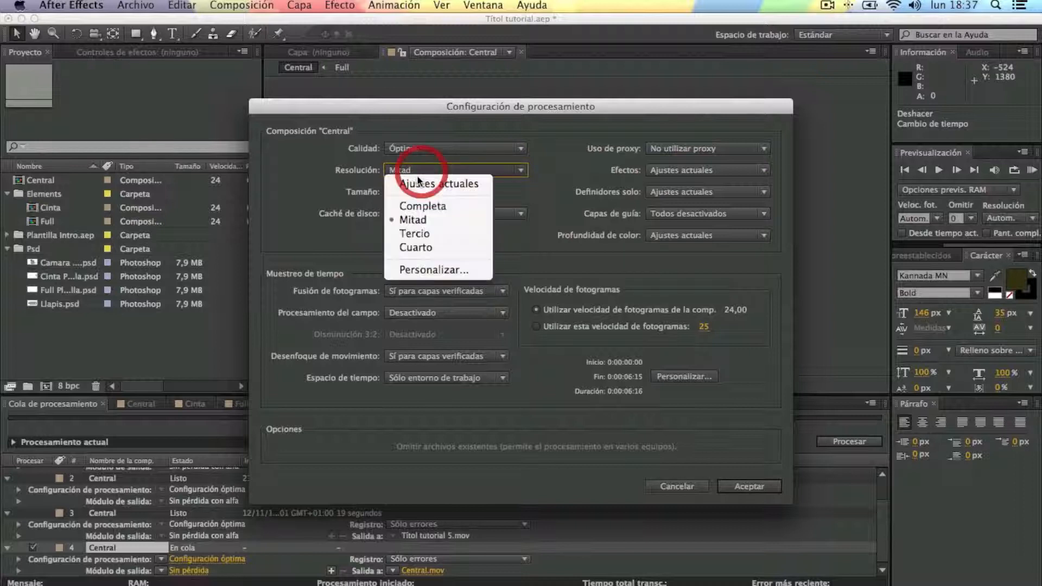
{"action": "left_click", "coordinate": [415, 205]}
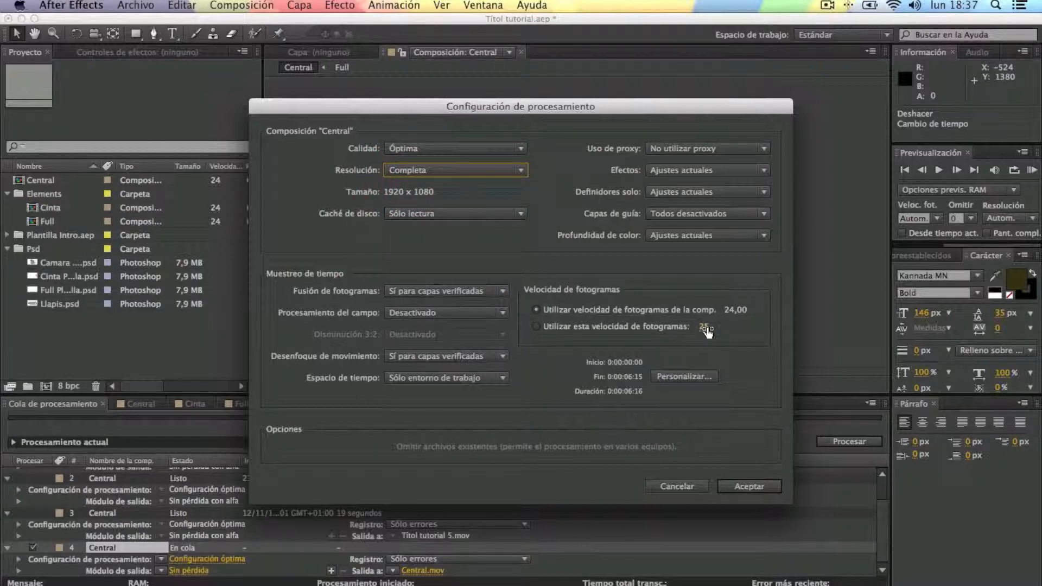
{"action": "left_click", "coordinate": [748, 487]}
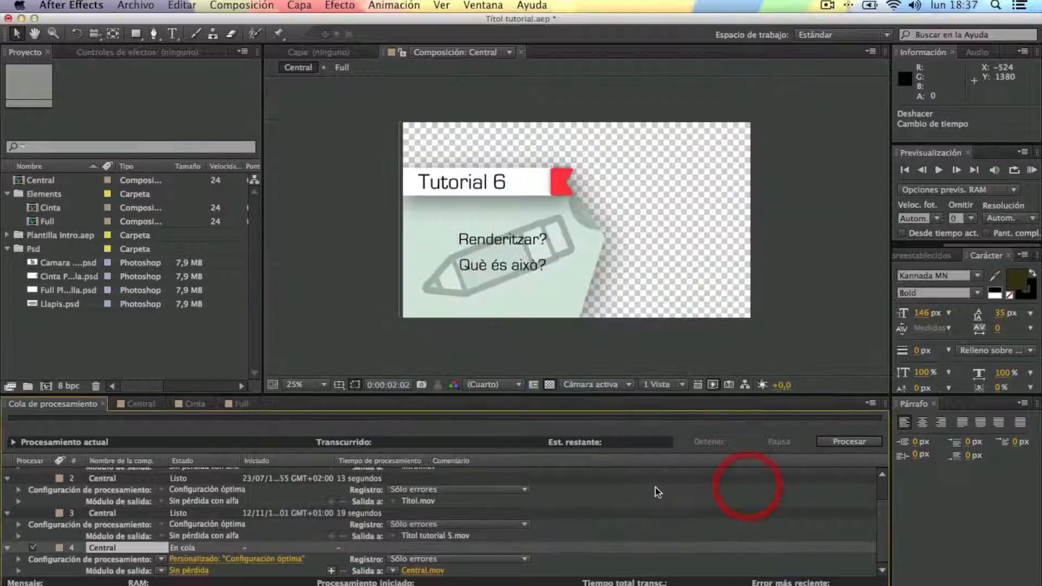
- Set the queued item's output module to QuickTime format with audio output enabled at 48,000 kHz
{"action": "left_click", "coordinate": [180, 571]}
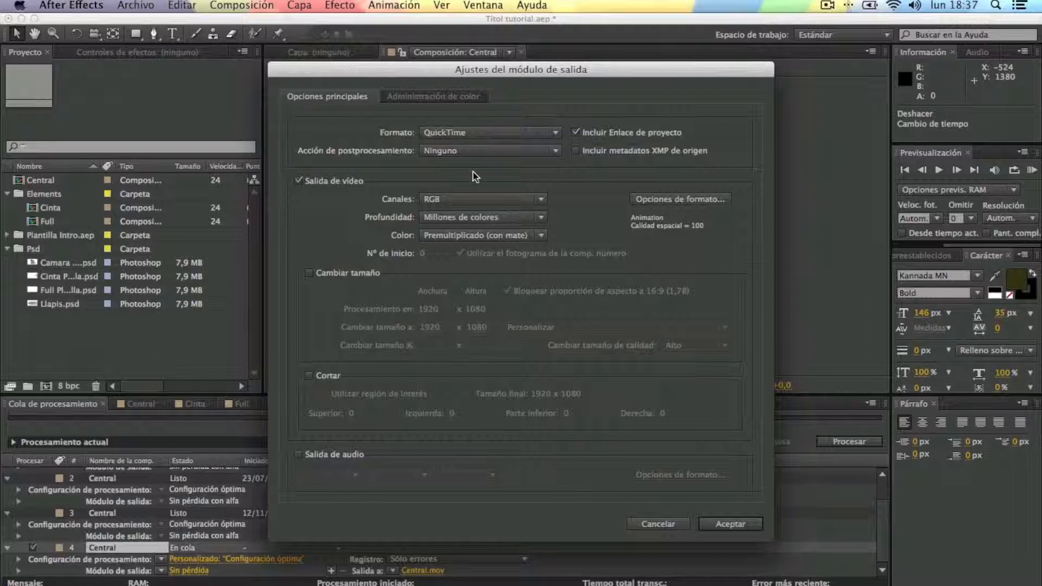
{"action": "left_click", "coordinate": [478, 136]}
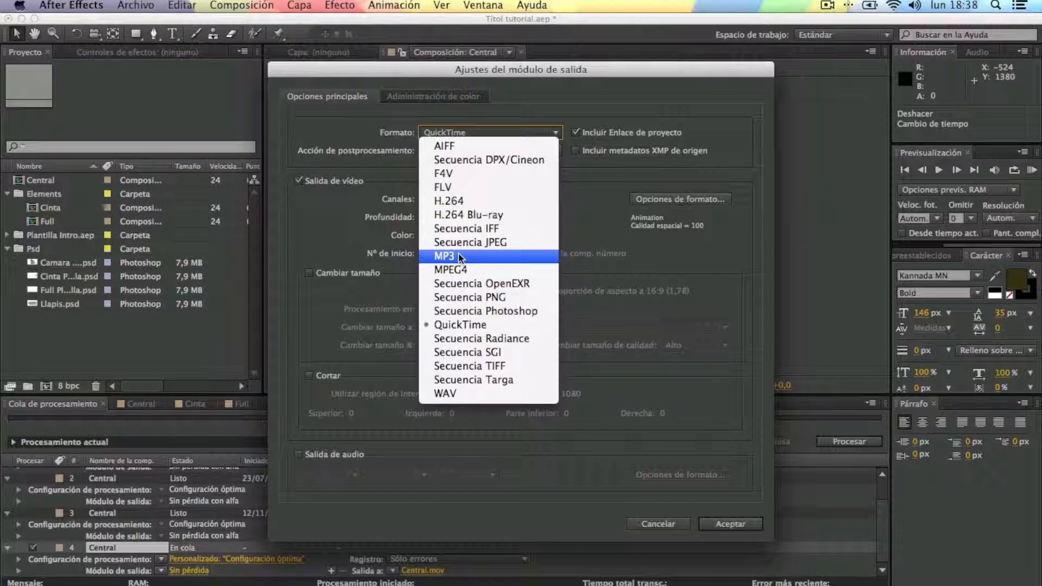
{"action": "left_click", "coordinate": [456, 325]}
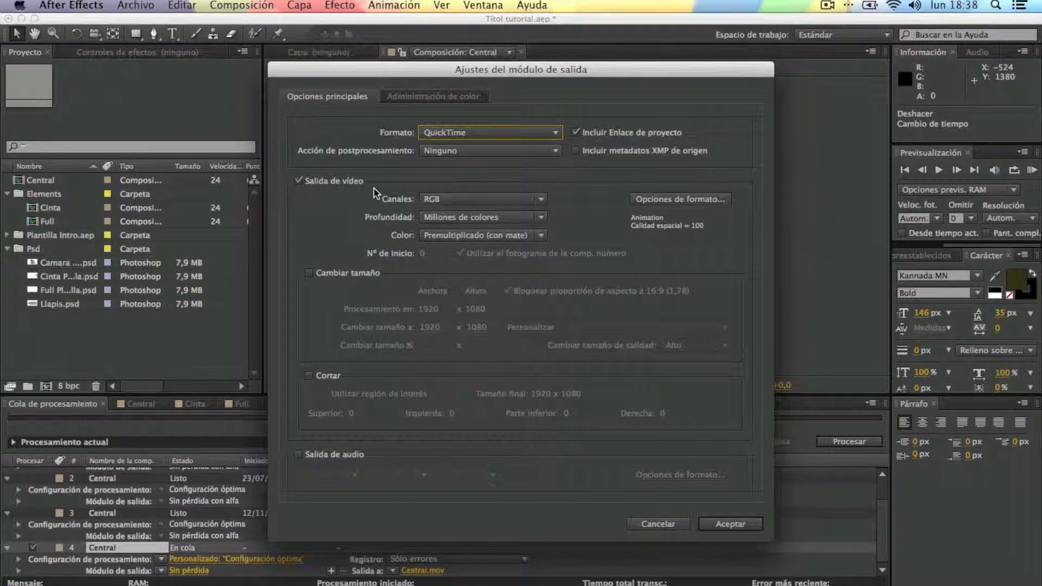
{"action": "left_click", "coordinate": [298, 456]}
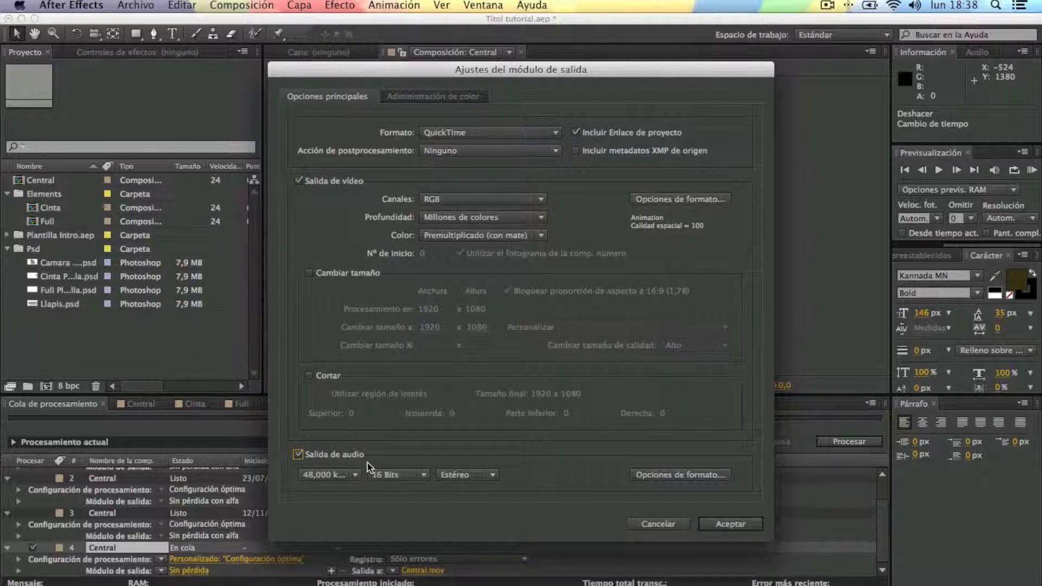
{"action": "left_click", "coordinate": [336, 480]}
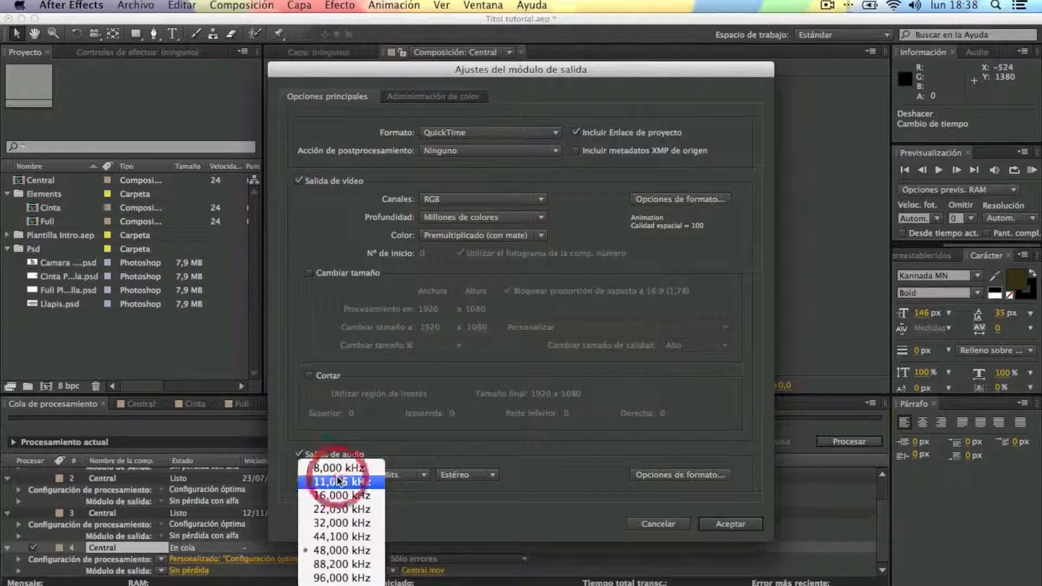
{"action": "left_click", "coordinate": [333, 549]}
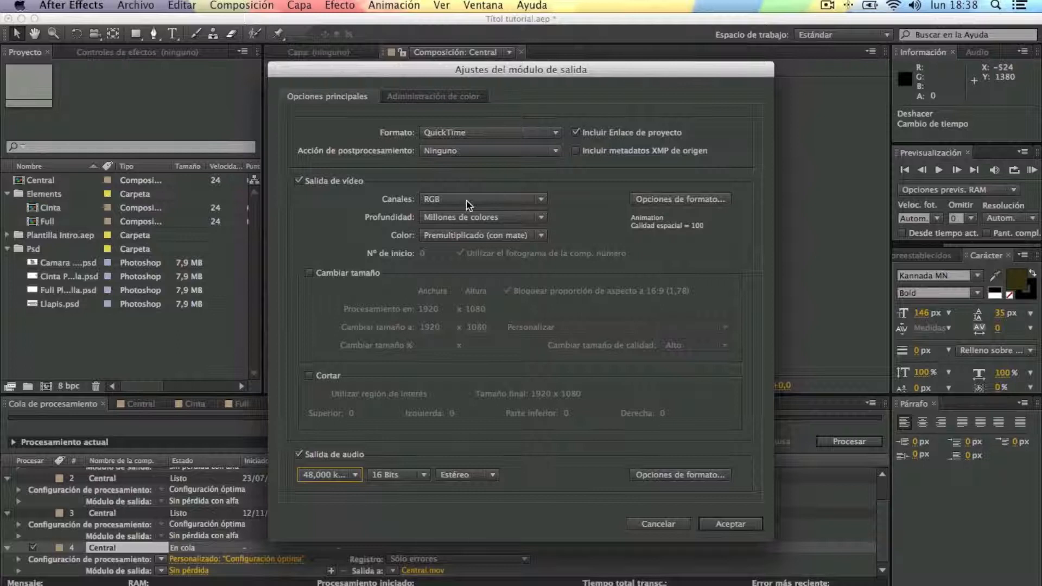
{"action": "left_click", "coordinate": [727, 522]}
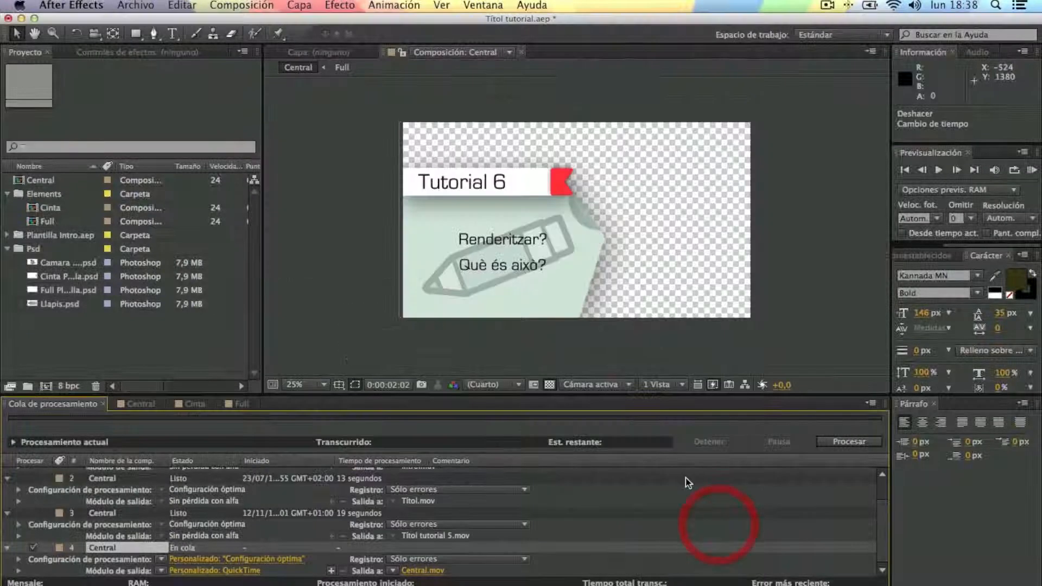
- Compare the Central composition with the transparency grid off and on, and check the frame at 0:00:04:02
{"action": "left_click", "coordinate": [548, 385]}
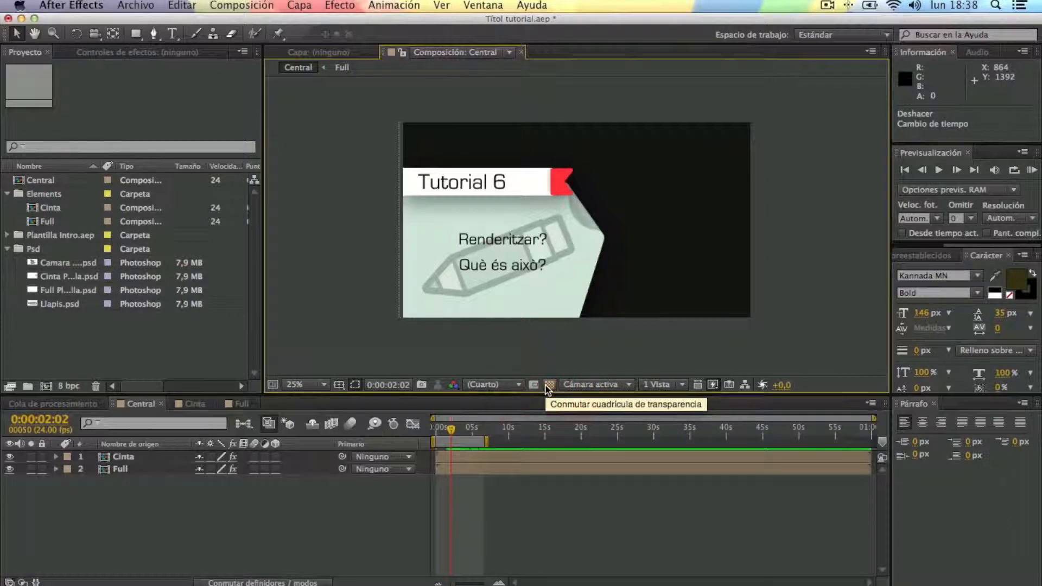
{"action": "left_click", "coordinate": [548, 385]}
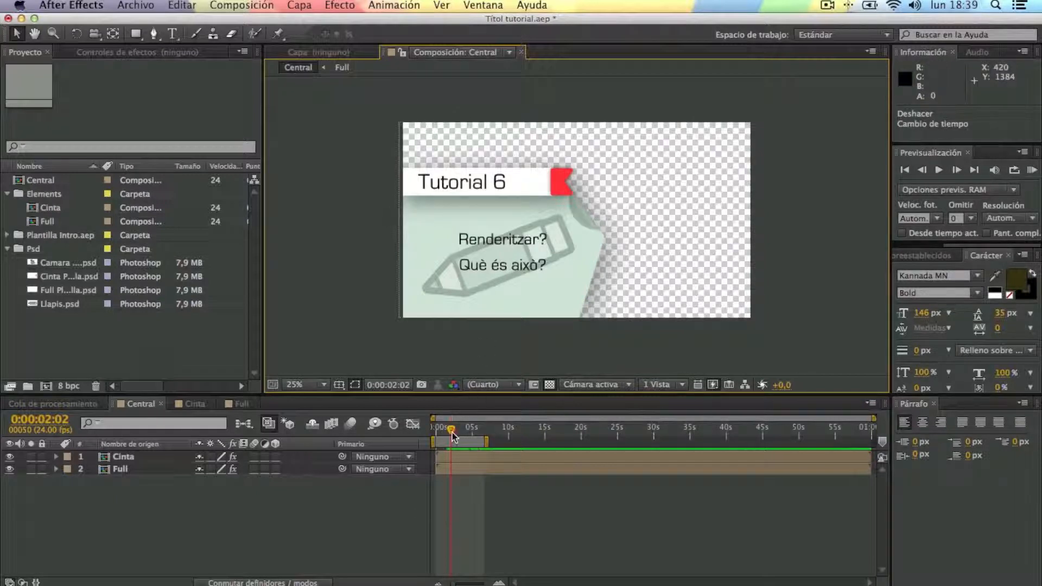
{"action": "left_click_drag", "start_coordinate": [451, 429], "coordinate": [467, 438]}
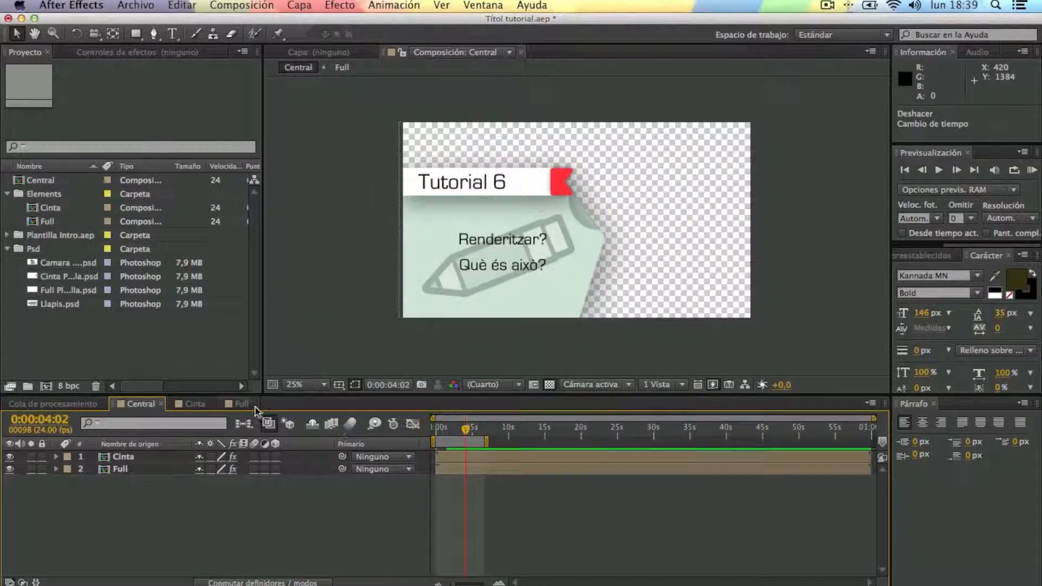
- Apply the "Sin pérdida con alfa" output module template to the queued Central item
{"action": "left_click", "coordinate": [52, 404]}
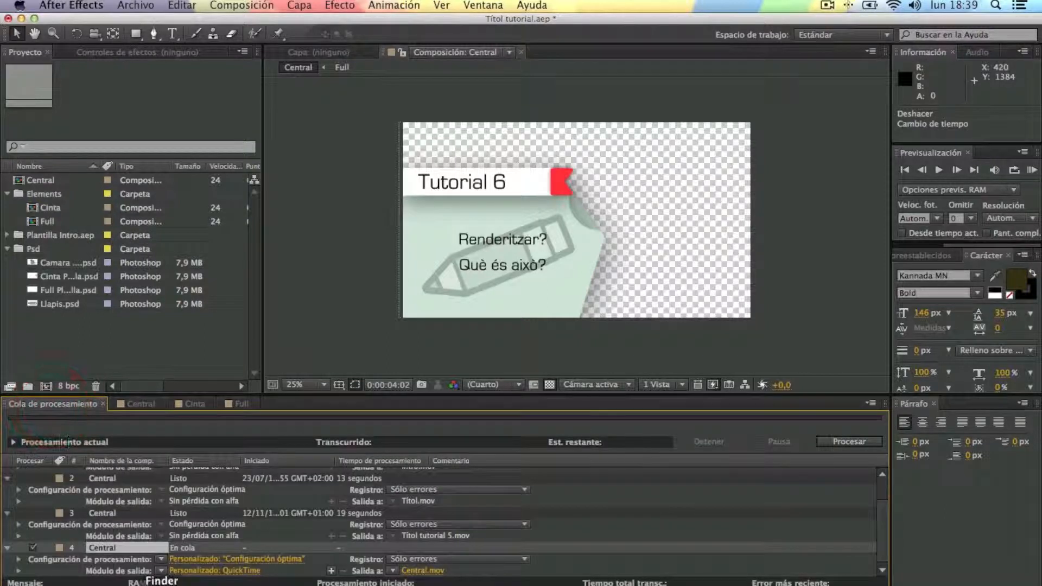
{"action": "left_click", "coordinate": [163, 572]}
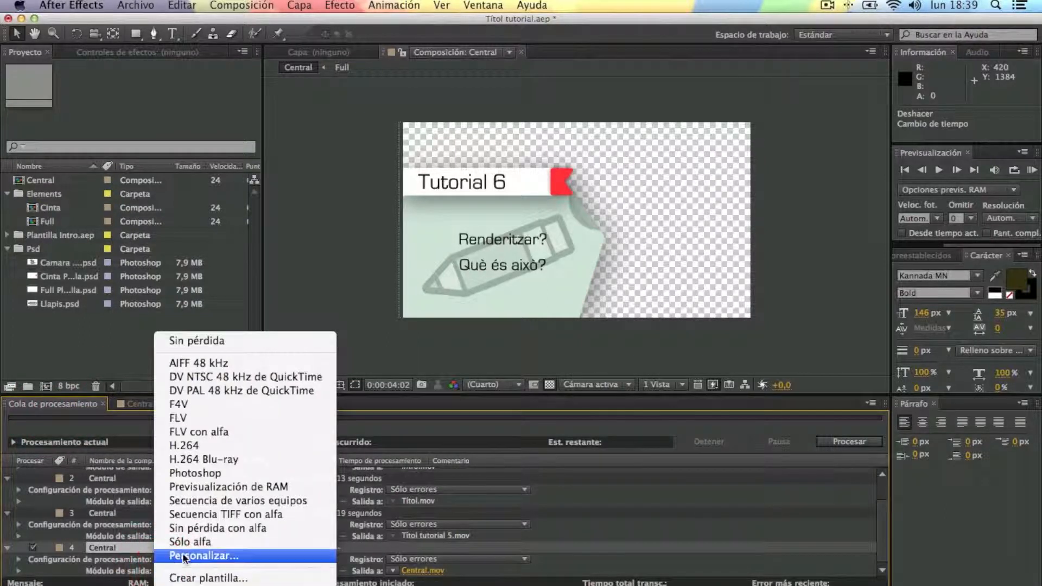
{"action": "left_click", "coordinate": [210, 531]}
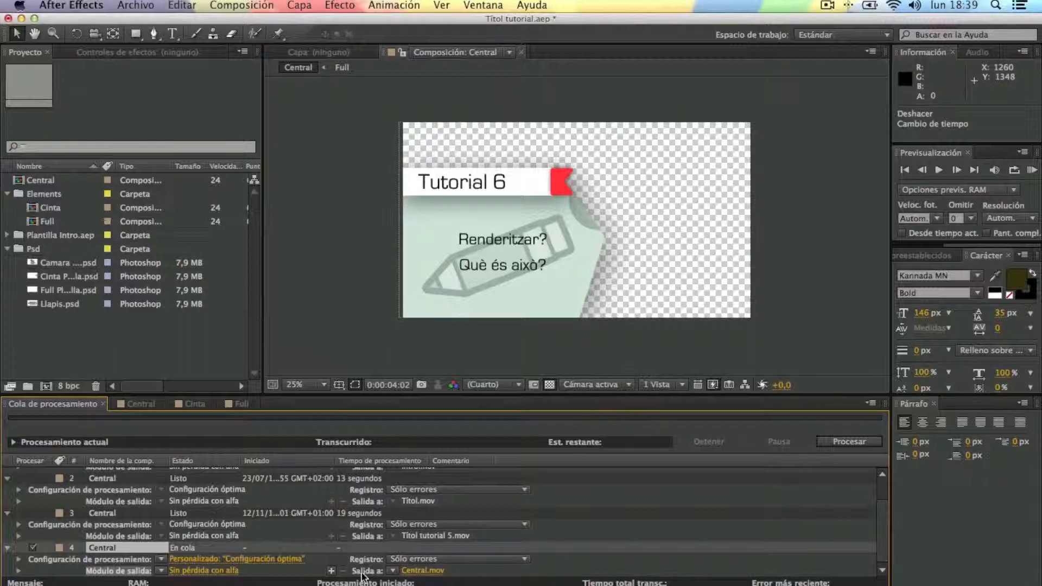
- Set the queued item's output file to "Titol tutorial 6" in the Tutorial 6 folder, and start the render
{"action": "left_click", "coordinate": [425, 575]}
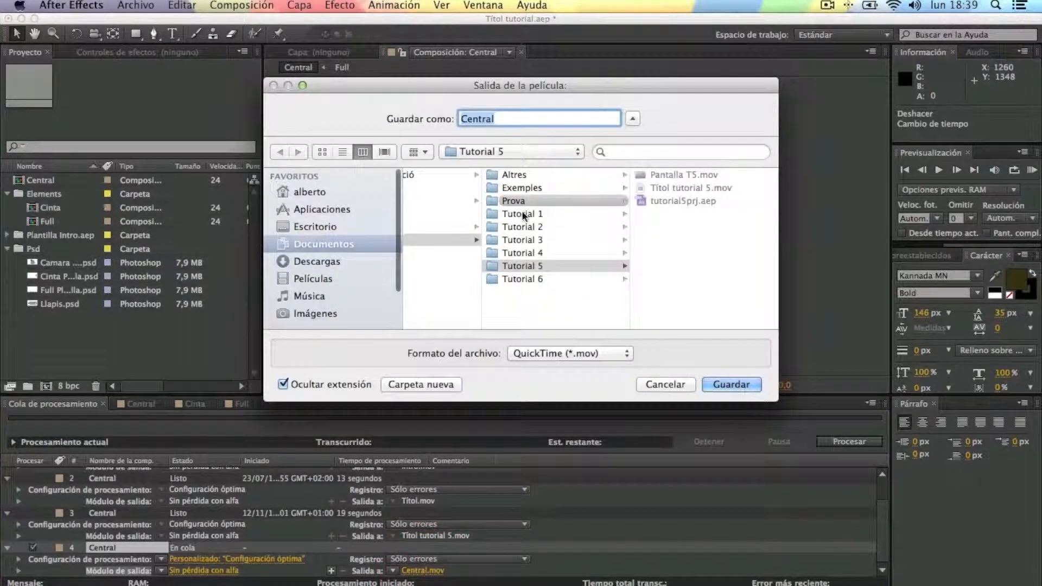
{"action": "left_click", "coordinate": [520, 279]}
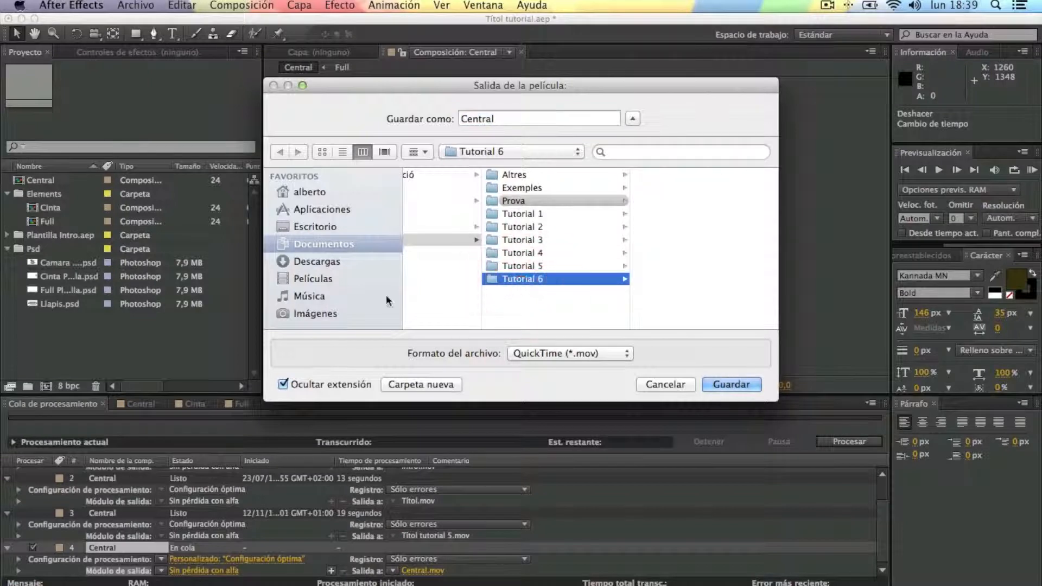
{"action": "left_click", "coordinate": [498, 119]}
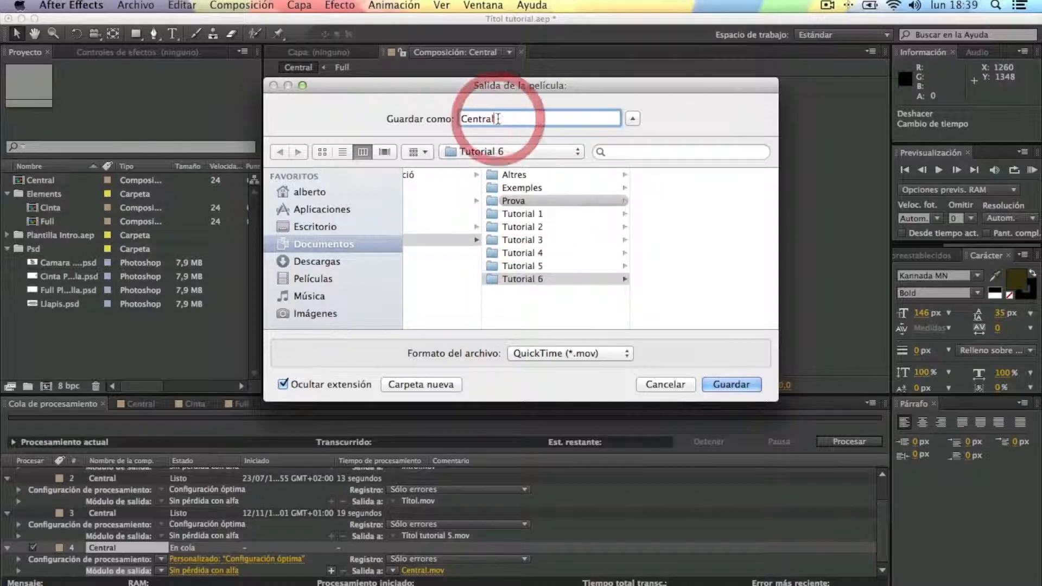
{"action": "key", "text": "BackSpace"}
{"action": "key", "text": "BackSpace"}
{"action": "key", "text": "BackSpace"}
{"action": "key", "text": "BackSpace"}
{"action": "key", "text": "BackSpace"}
{"action": "key", "text": "BackSpace"}
{"action": "key", "text": "BackSpace"}
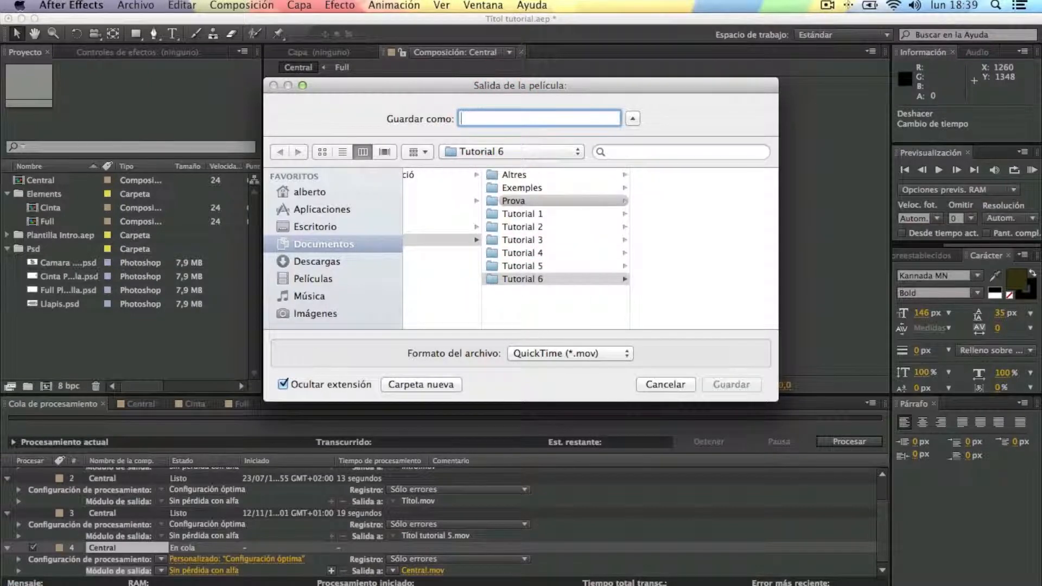
{"action": "type", "text": "Tit"}
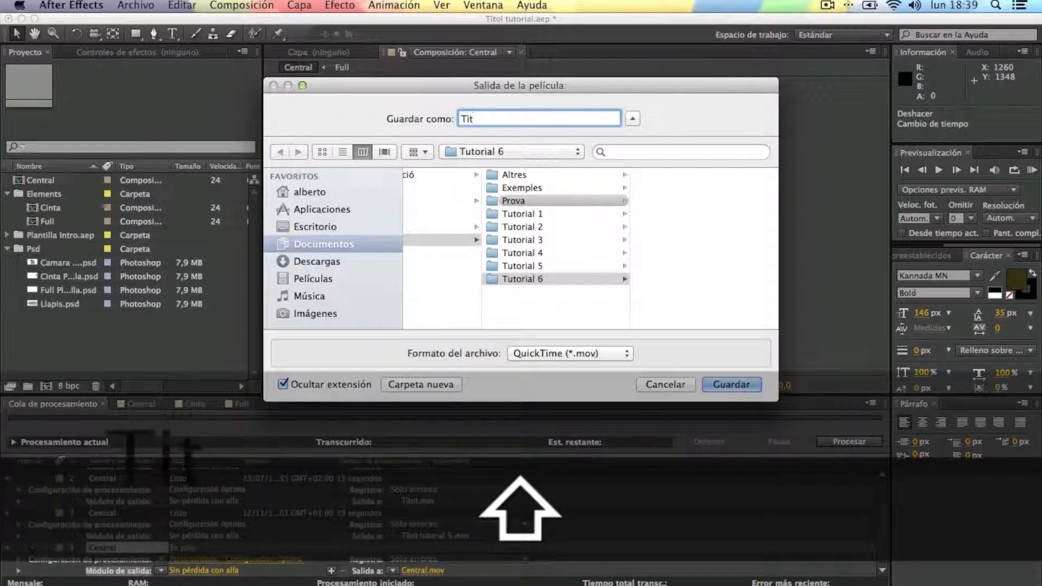
{"action": "type", "text": "ol tutorio"}
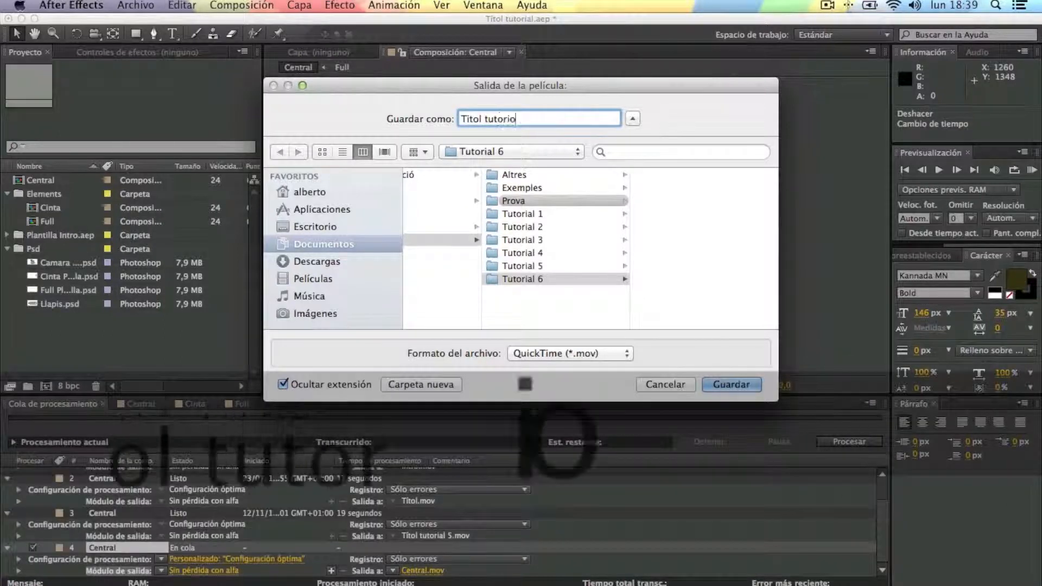
{"action": "key", "text": "BackSpace"}
{"action": "type", "text": "al"}
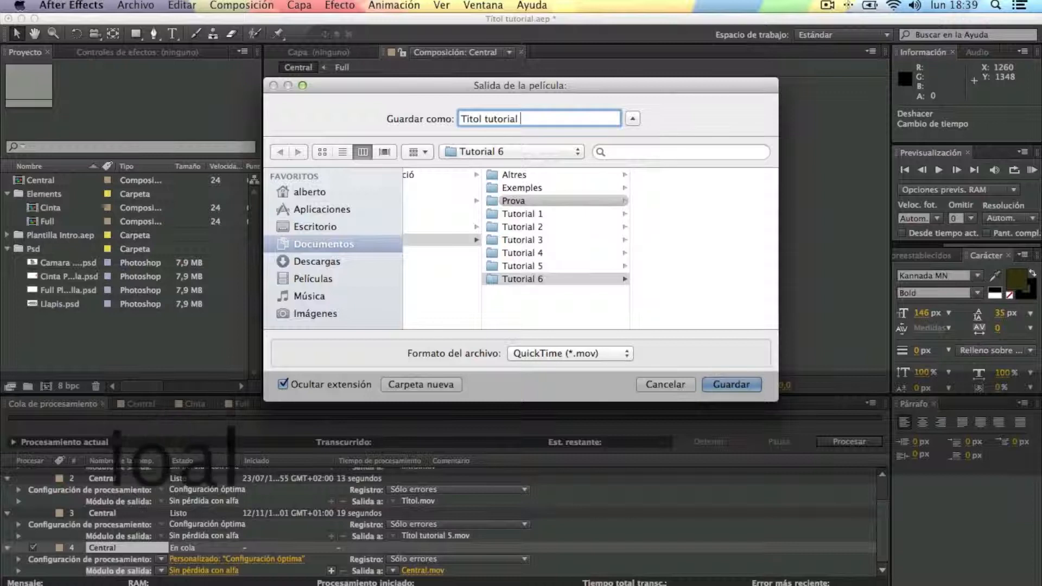
{"action": "type", "text": " 6"}
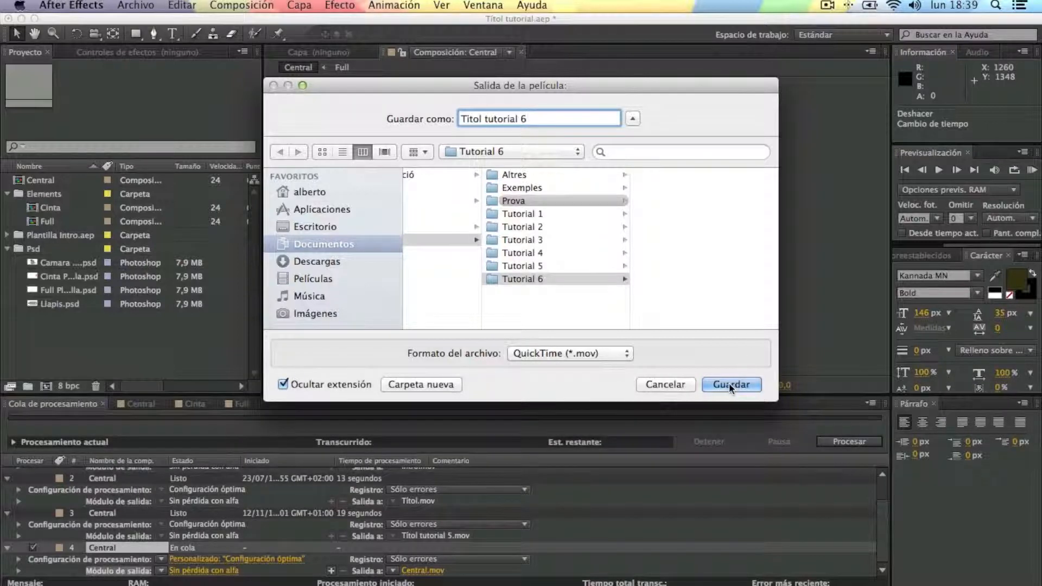
{"action": "left_click", "coordinate": [728, 382]}
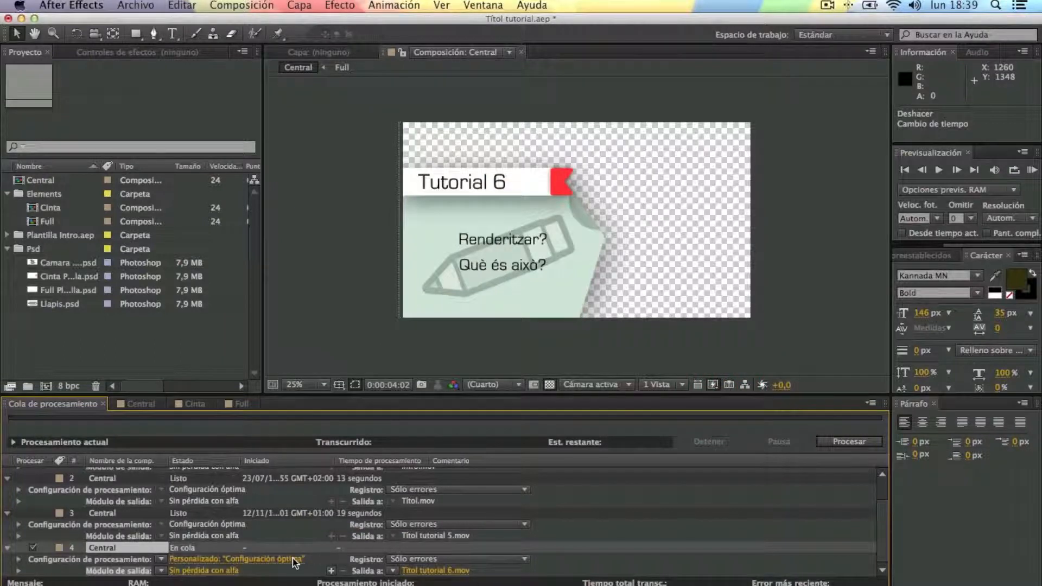
{"action": "left_click", "coordinate": [847, 441]}
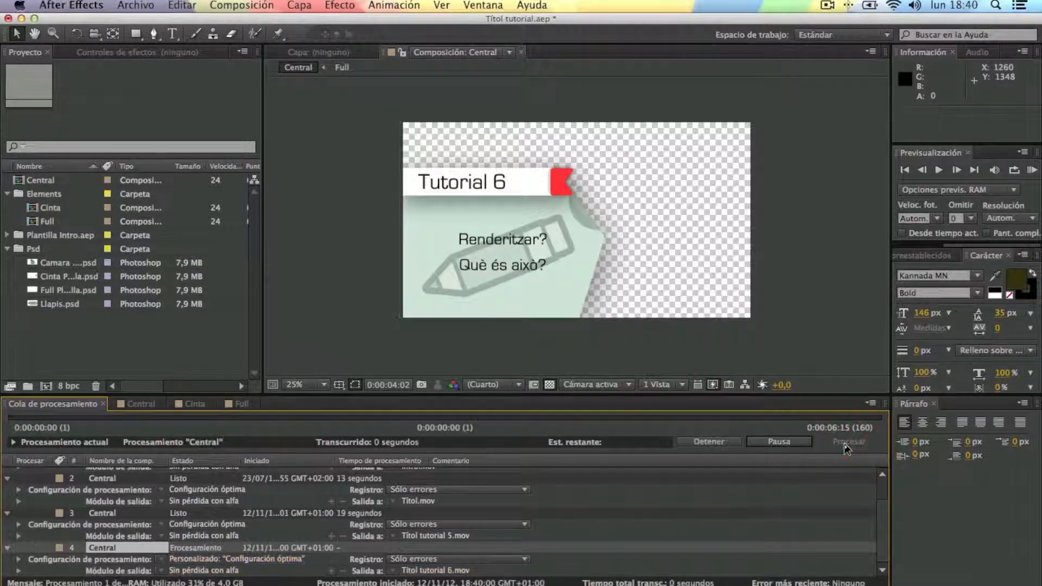